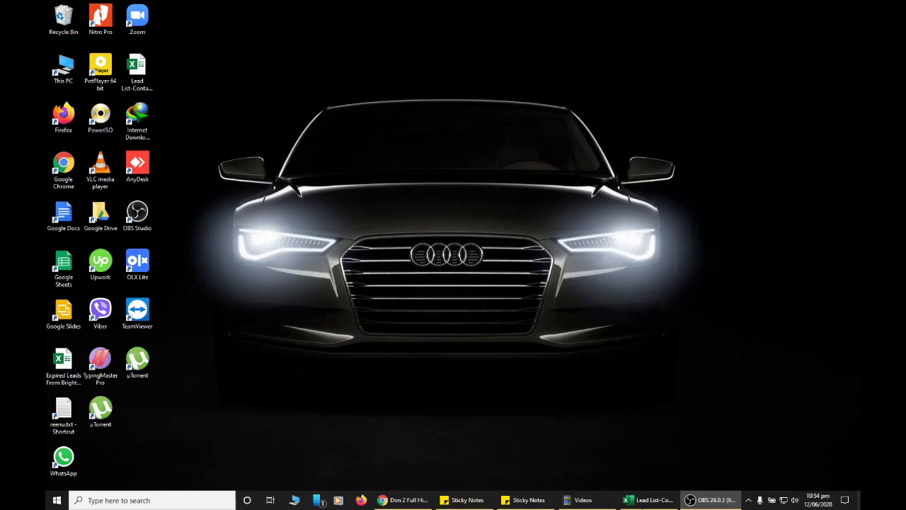
Step: Restore the Lead List-Contact Detail Sourcing workbook window from the taskbar
left_click(648, 500)
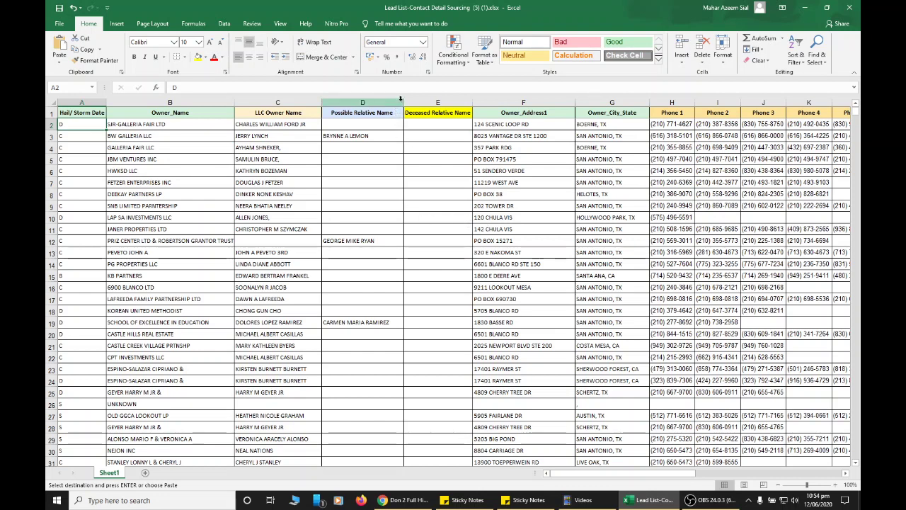
Step: Narrow columns D, E and F of the lead list
left_click_drag(403, 103, 375, 103)
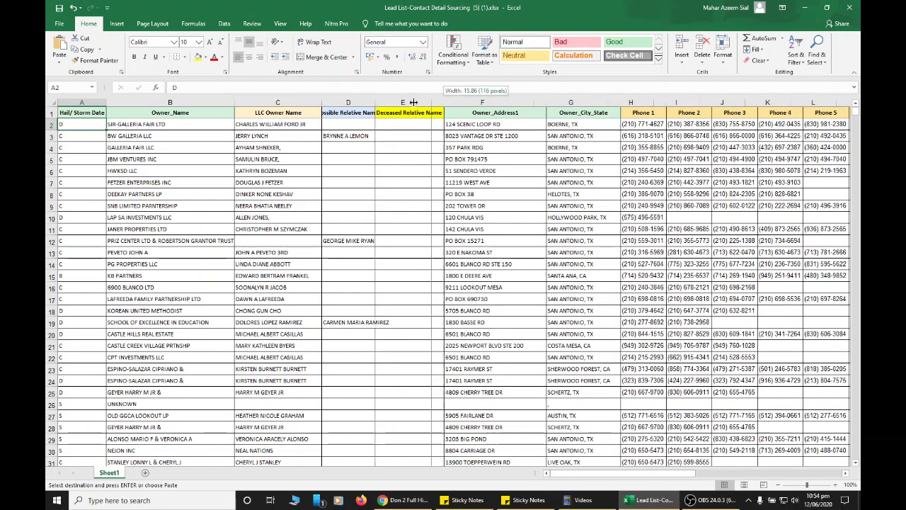
left_click_drag(445, 103, 408, 103)
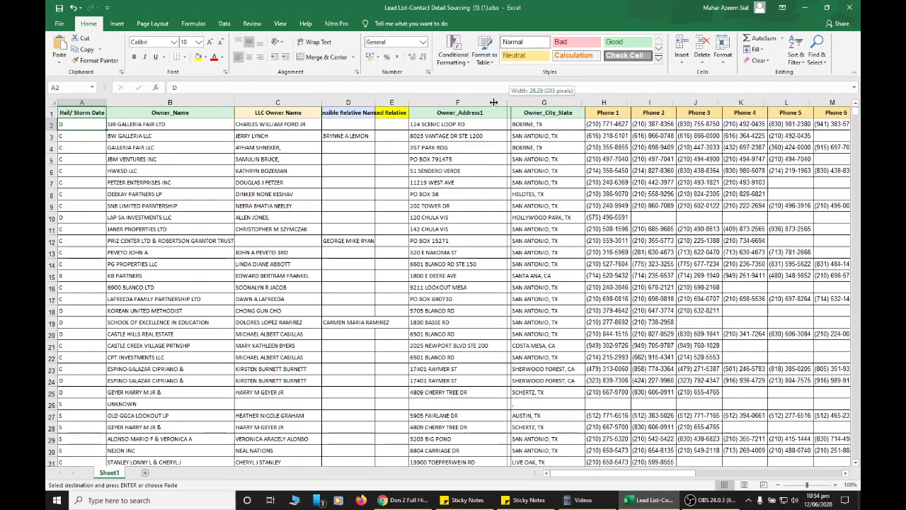
left_click_drag(516, 102, 496, 101)
left_click(52, 148)
left_click(51, 170)
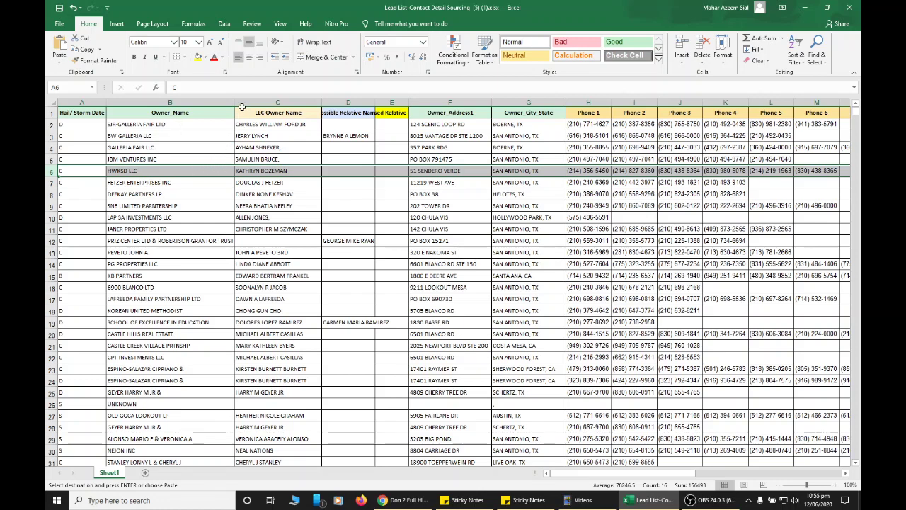
Step: Narrow columns B and A, then shrink column D further
left_click_drag(234, 104, 189, 105)
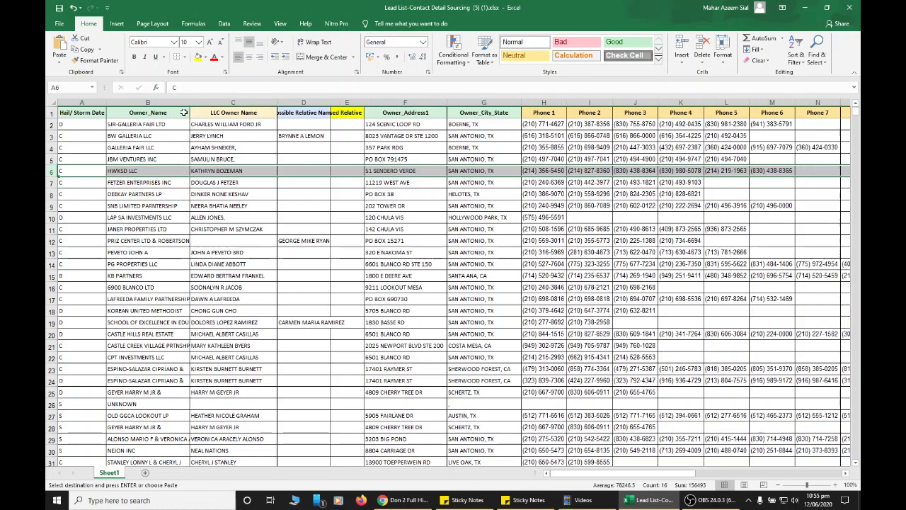
left_click_drag(106, 103, 89, 103)
scroll(335, 186, "down", 5)
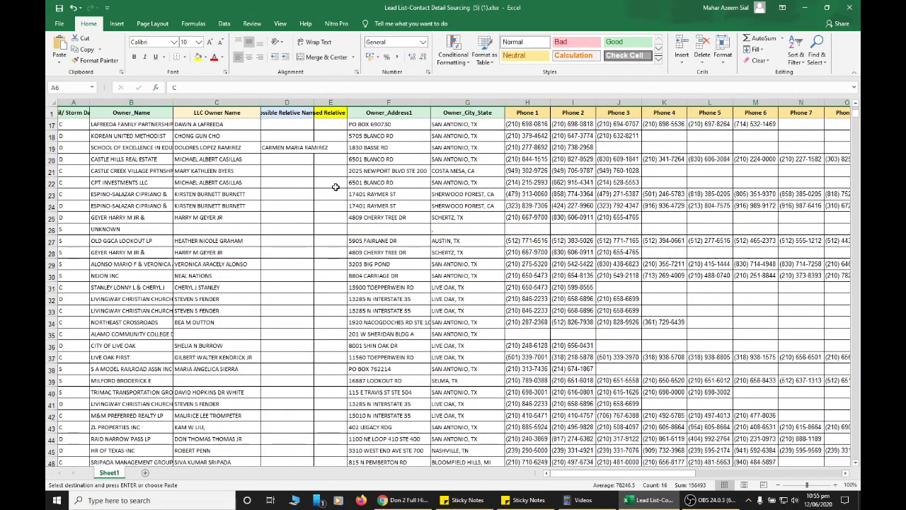
scroll(336, 187, "up", 3)
scroll(340, 191, "up", 2)
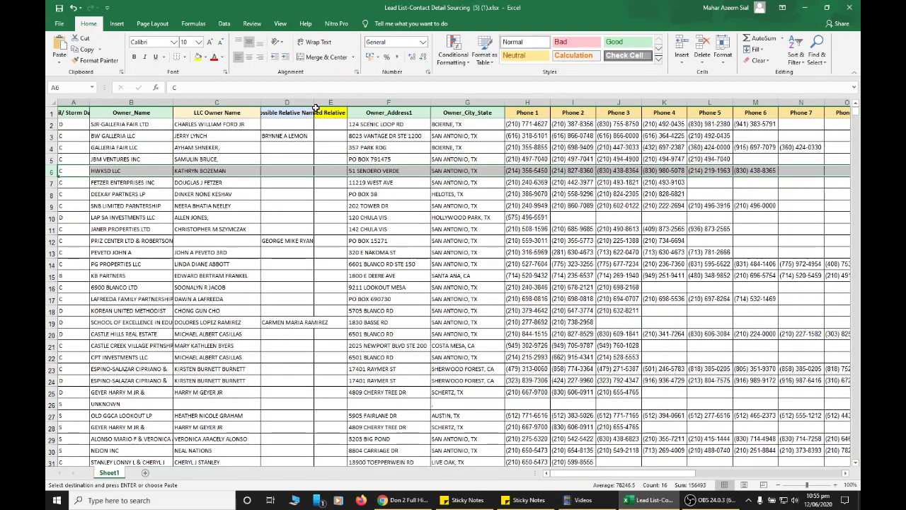
left_click_drag(313, 104, 238, 106)
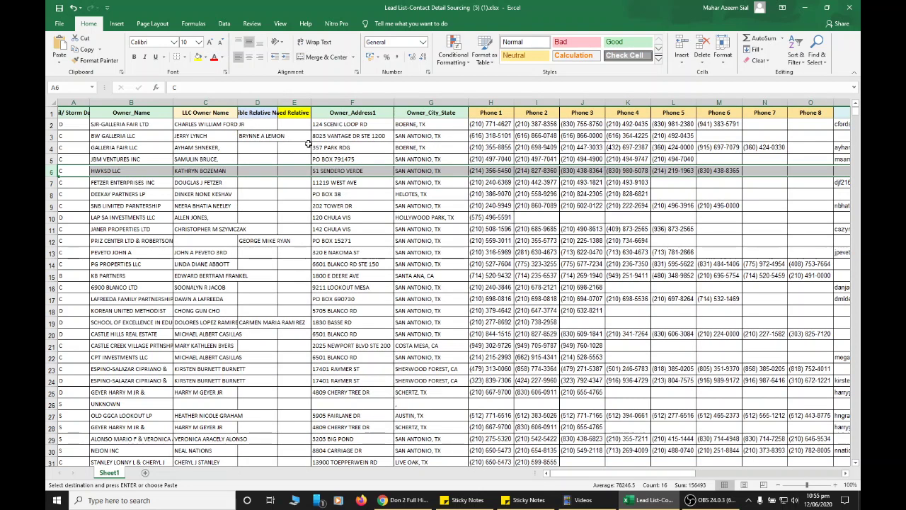
left_click(349, 276)
left_click(302, 173)
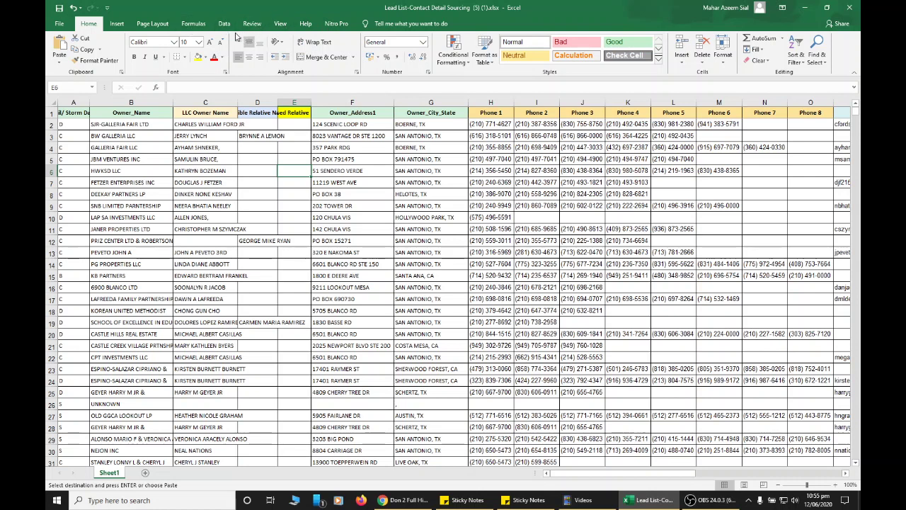
Step: Open Remove Duplicates from the Data tab's Data Tools group
left_click(223, 24)
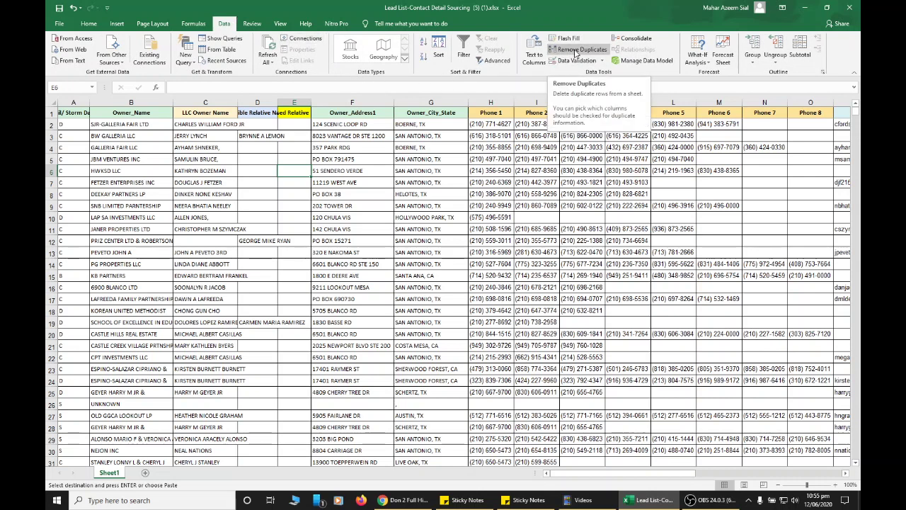
left_click(576, 52)
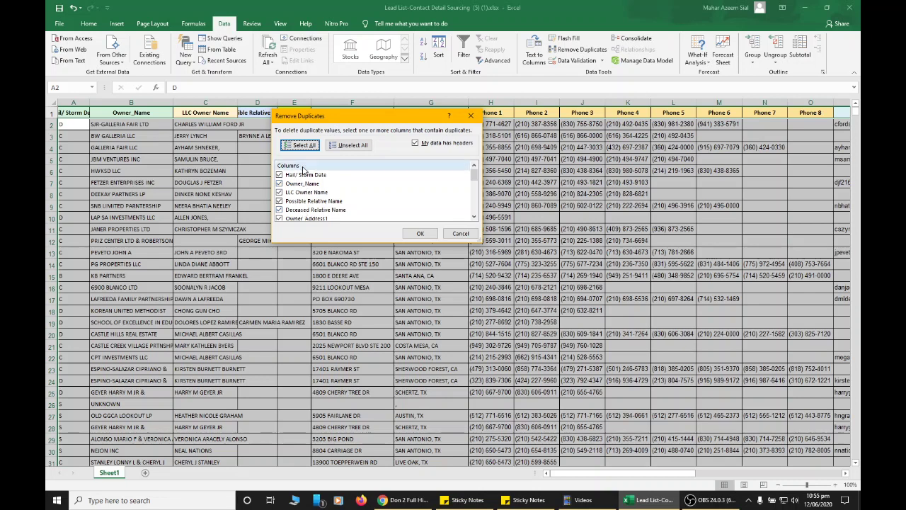
Step: Unselect all columns in Remove Duplicates, keeping 'My data has headers' checked
left_click(335, 146)
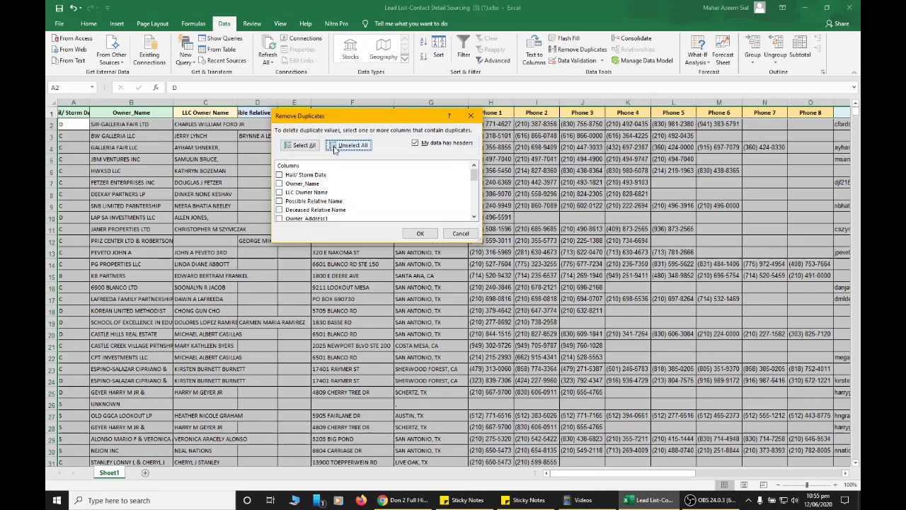
left_click(416, 144)
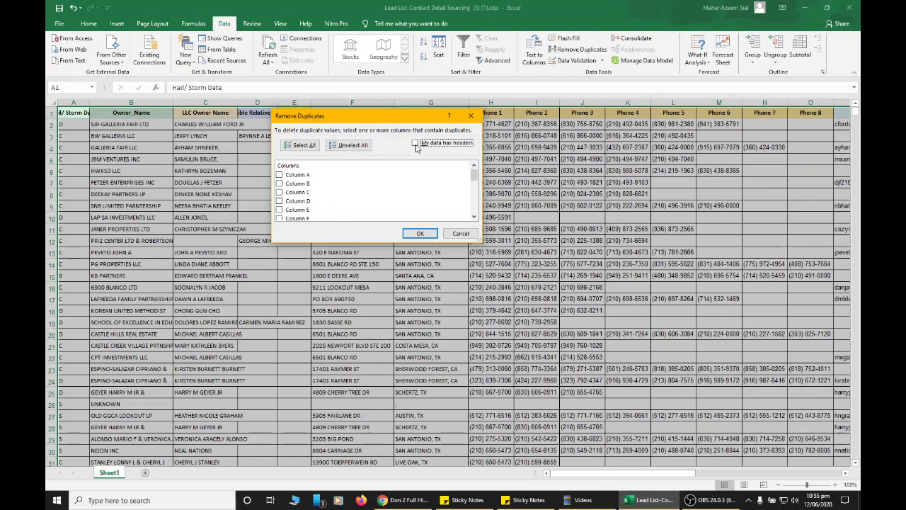
left_click(416, 144)
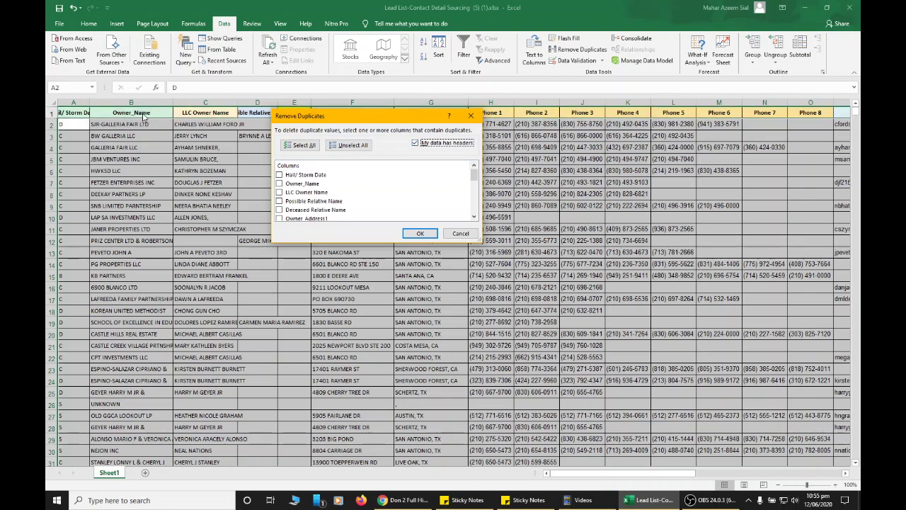
left_click(415, 144)
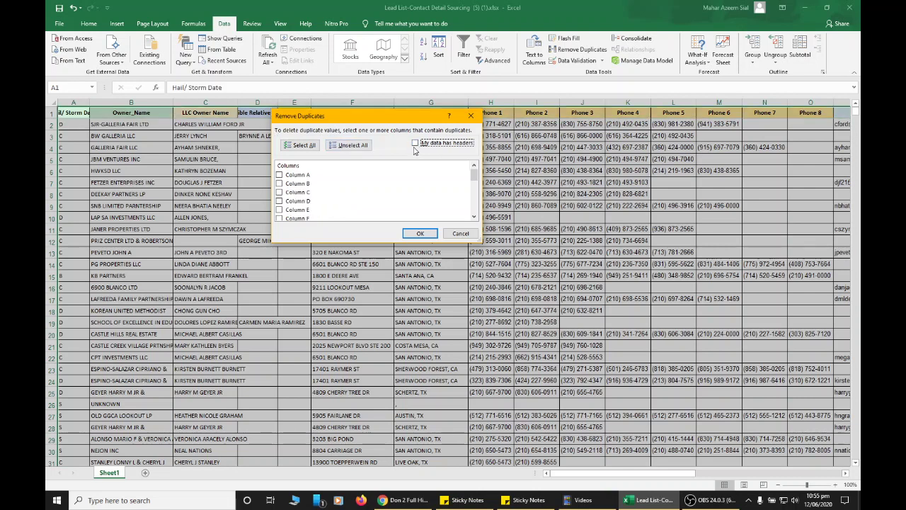
left_click(415, 144)
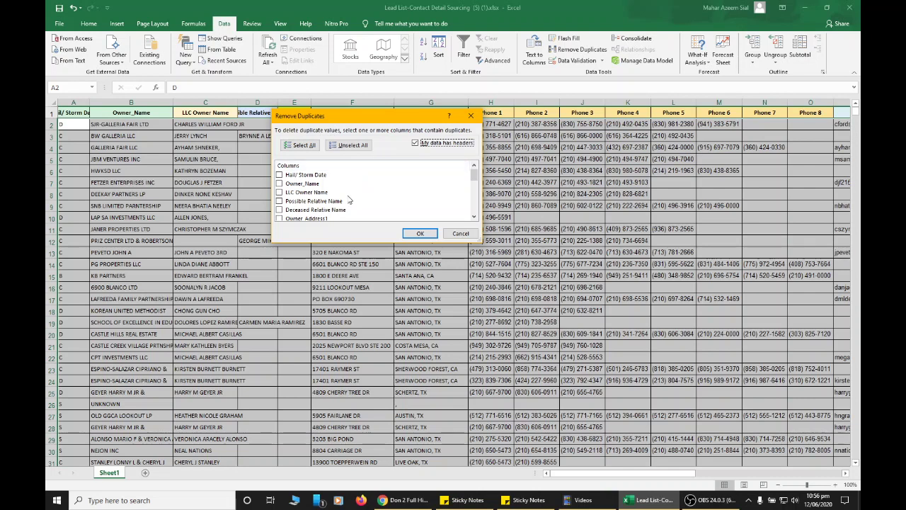
scroll(349, 200, "down", 2)
scroll(348, 201, "up", 1)
scroll(348, 200, "up", 1)
Step: Tick Owner_Name and Owner_Address1 in the Columns list, leaving Owner_City_State unchecked
left_click(280, 184)
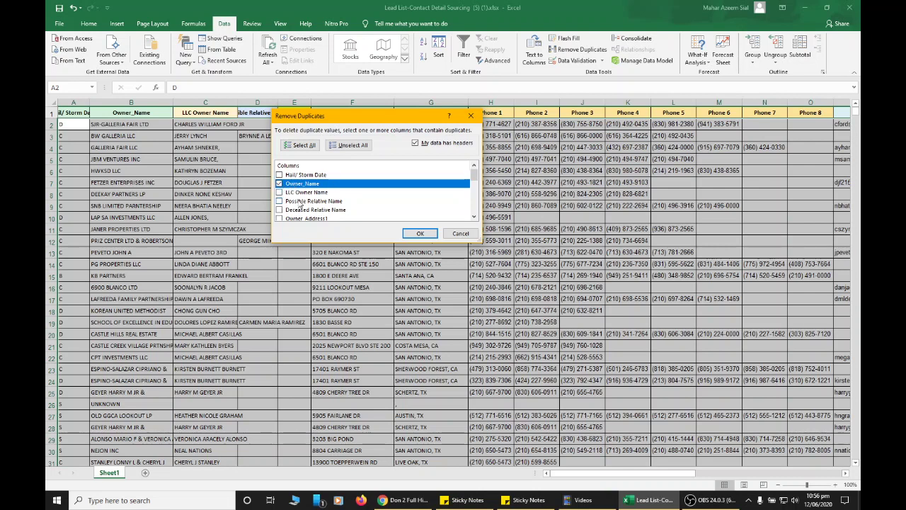
scroll(301, 203, "down", 1)
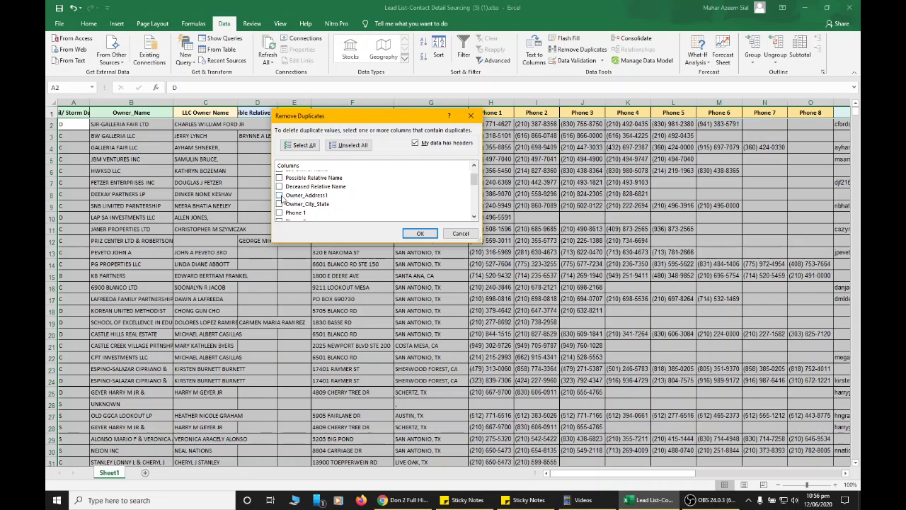
left_click(279, 197)
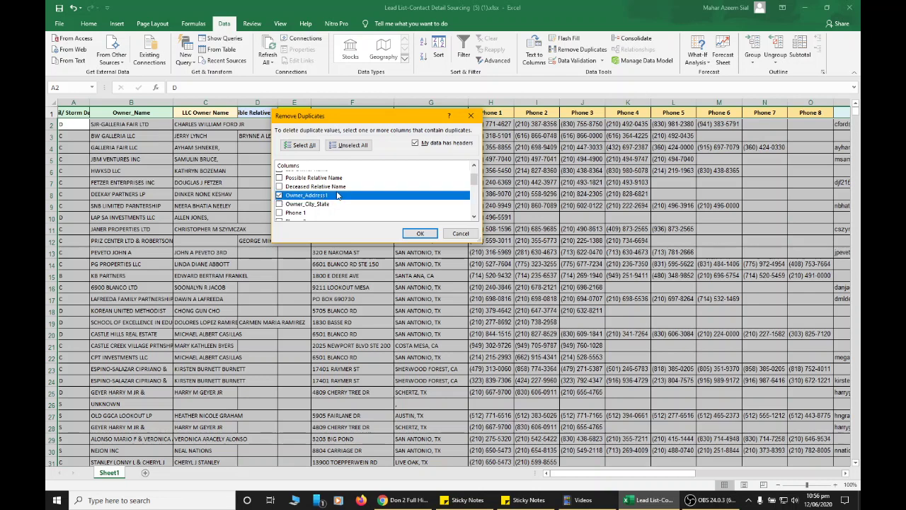
scroll(338, 196, "up", 1)
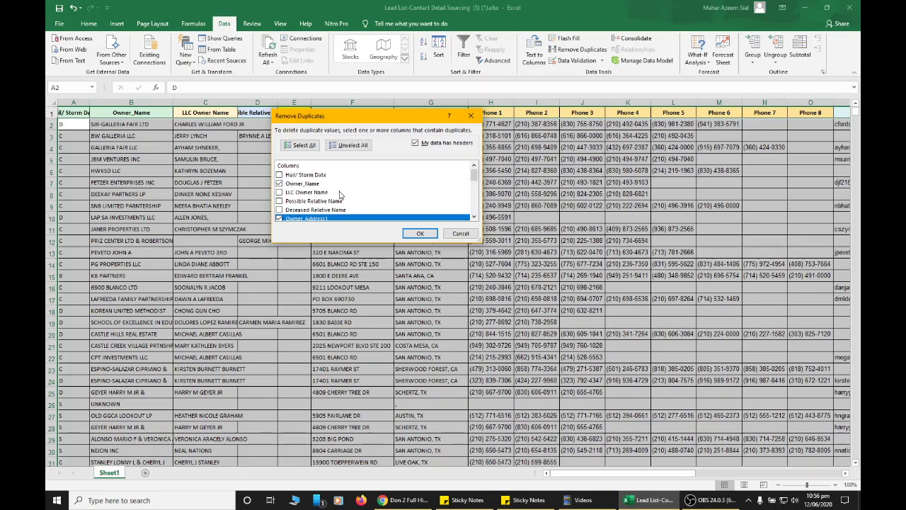
scroll(335, 195, "down", 1)
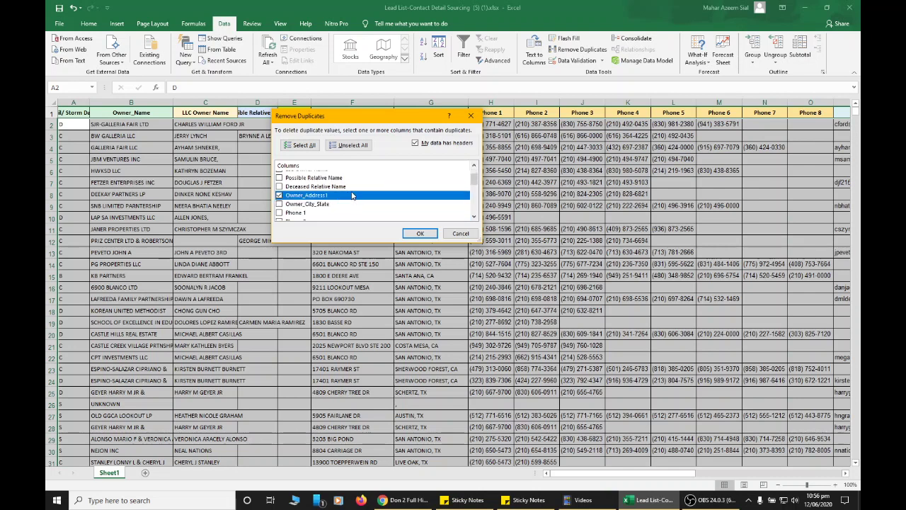
scroll(352, 198, "down", 1)
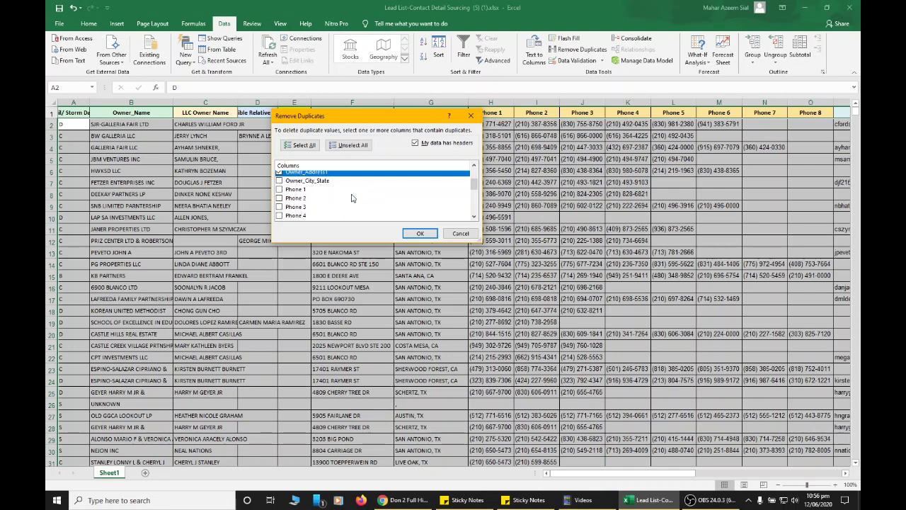
left_click(280, 180)
scroll(369, 199, "up", 1)
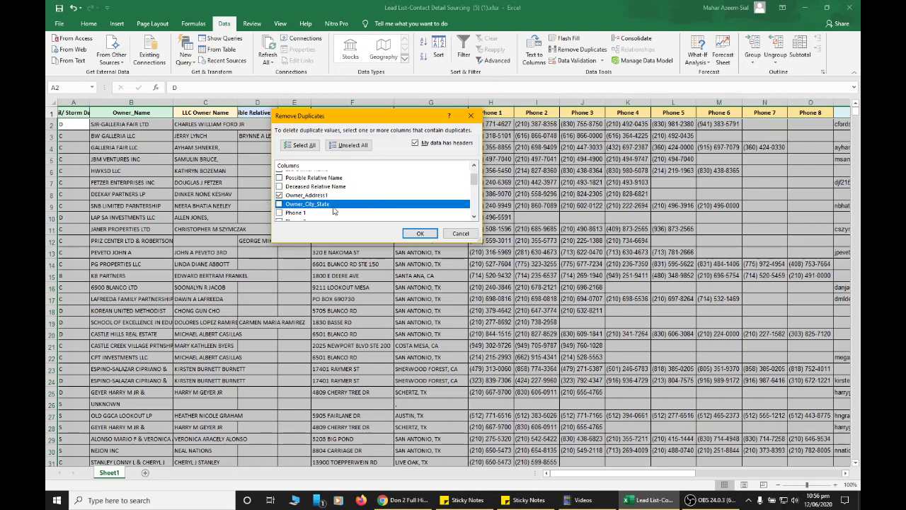
scroll(319, 197, "up", 1)
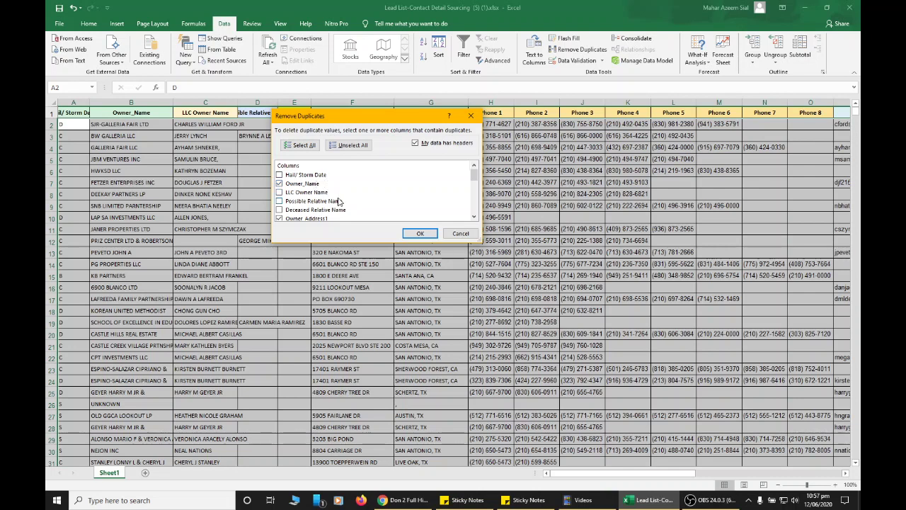
left_click(391, 193)
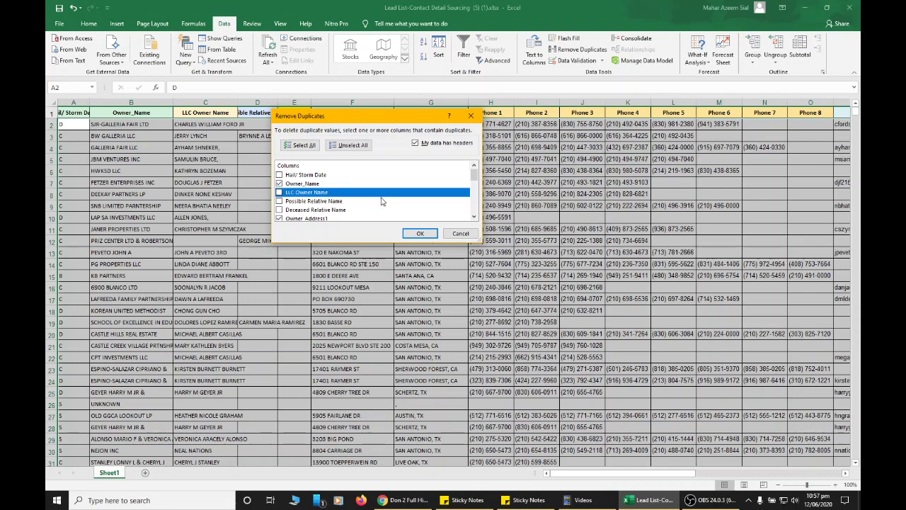
scroll(381, 201, "down", 1)
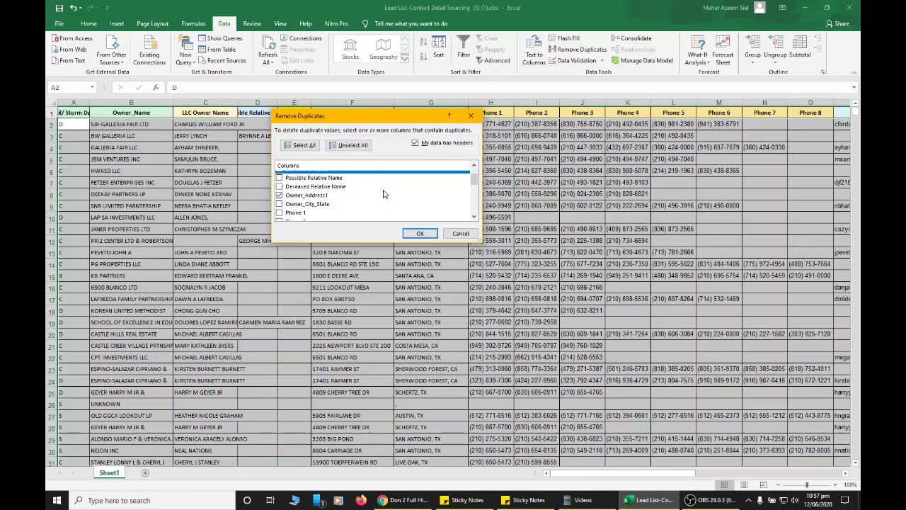
Step: Confirm the removal, deleting 1197 duplicate rows and keeping 910 unique values
left_click(420, 234)
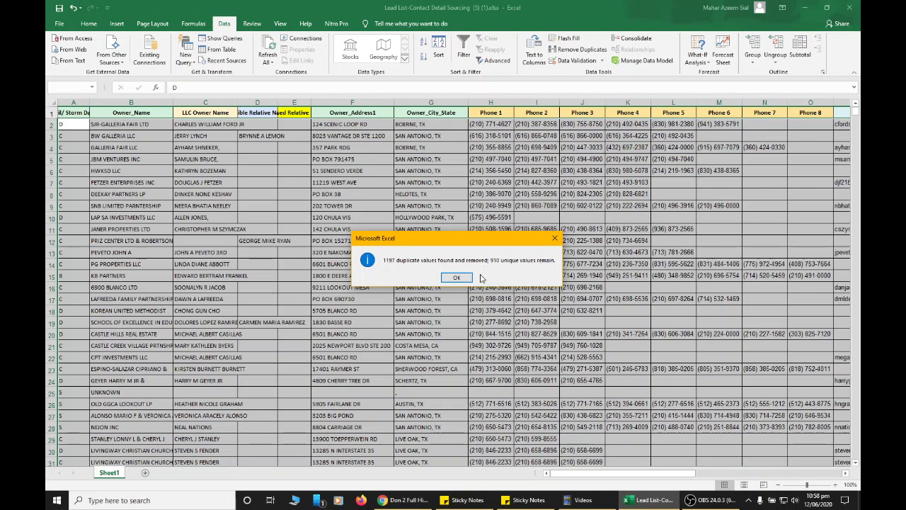
left_click(457, 277)
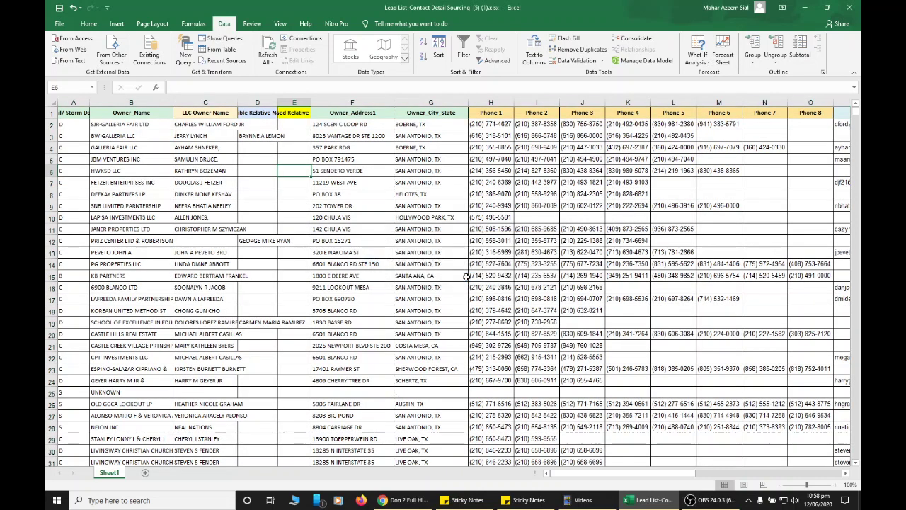
left_click(71, 275)
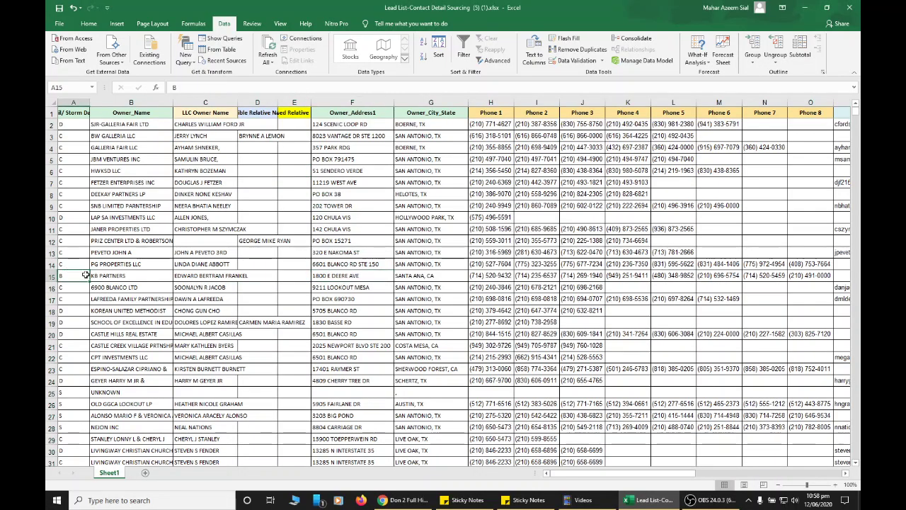
key("ctrl+Down")
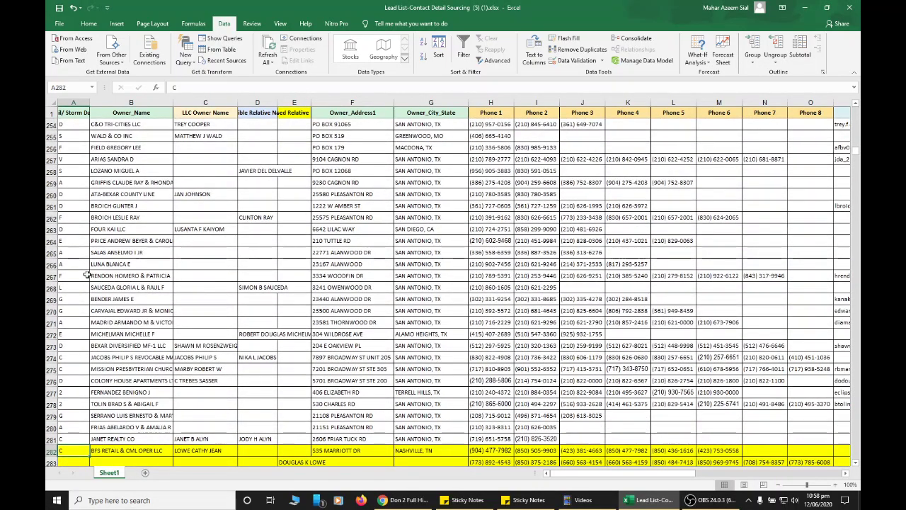
key("Down")
key("Down")
key("ctrl+Down")
key("Up")
key("ctrl+Up")
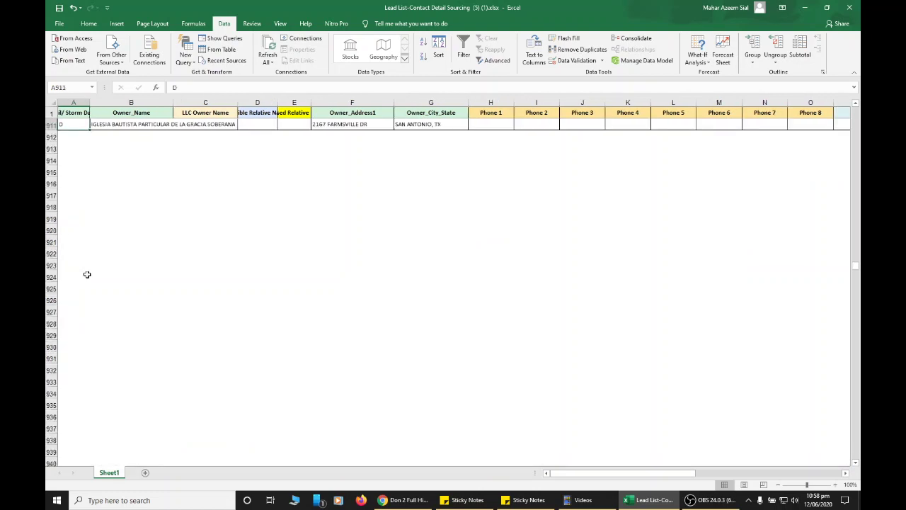
key("Up")
key("Up")
key("Up")
key("Down")
key("Down")
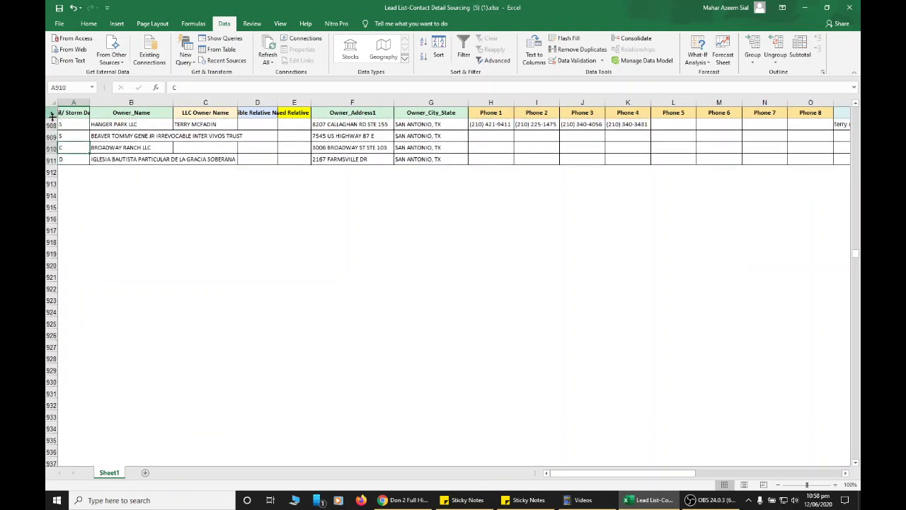
key("Up")
key("Up")
key("Up")
key("Up")
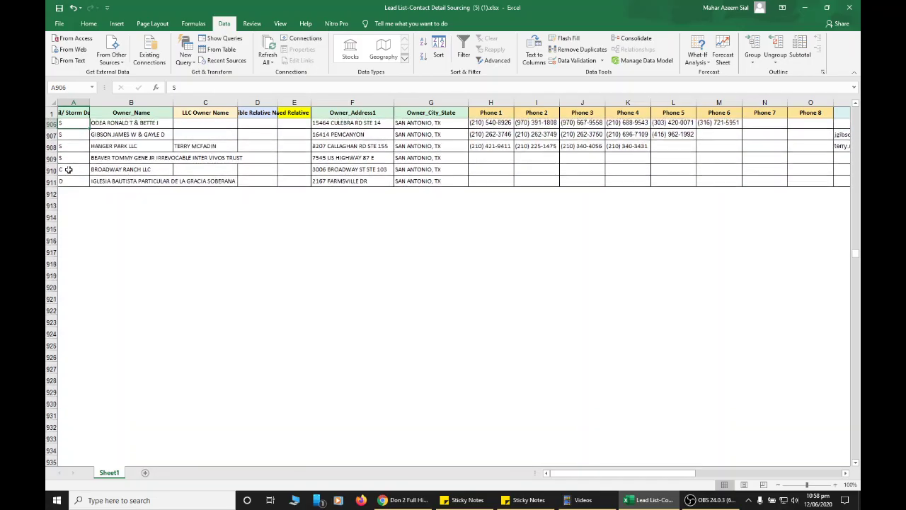
key("Up")
key("Up")
key("Up")
key("Up")
key("Up")
key("Up")
key("Up")
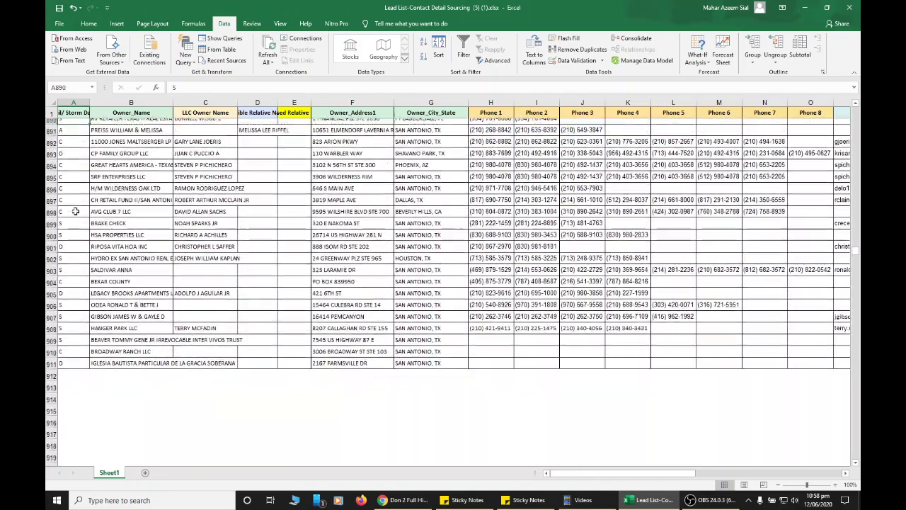
key("Up")
key("Up")
key("Up")
key("Up")
key("Up")
key("Up")
key("Up")
key("Up")
key("Up")
key("Up")
key("Up")
key("Up")
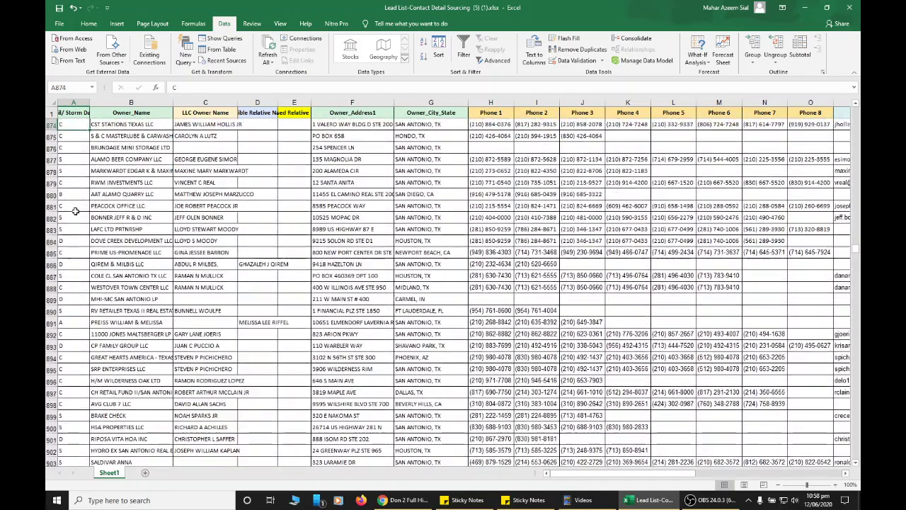
key("ctrl+Up")
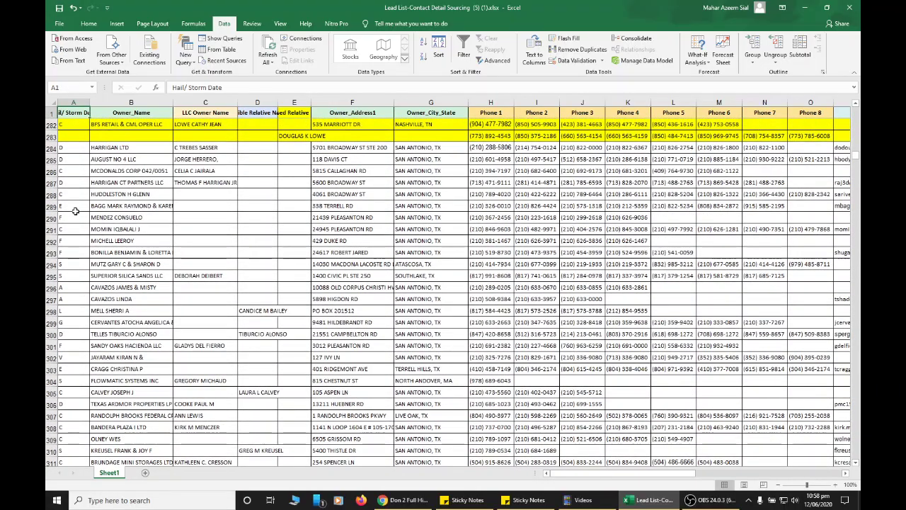
key("Down")
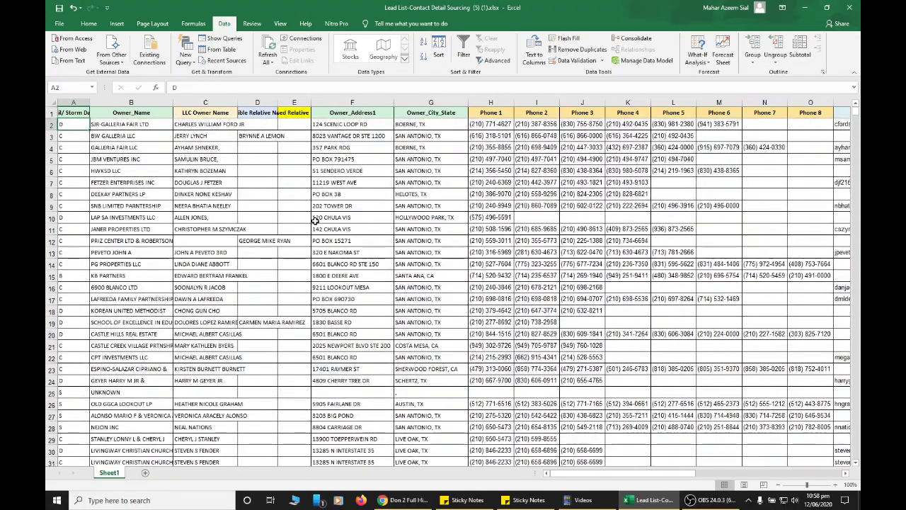